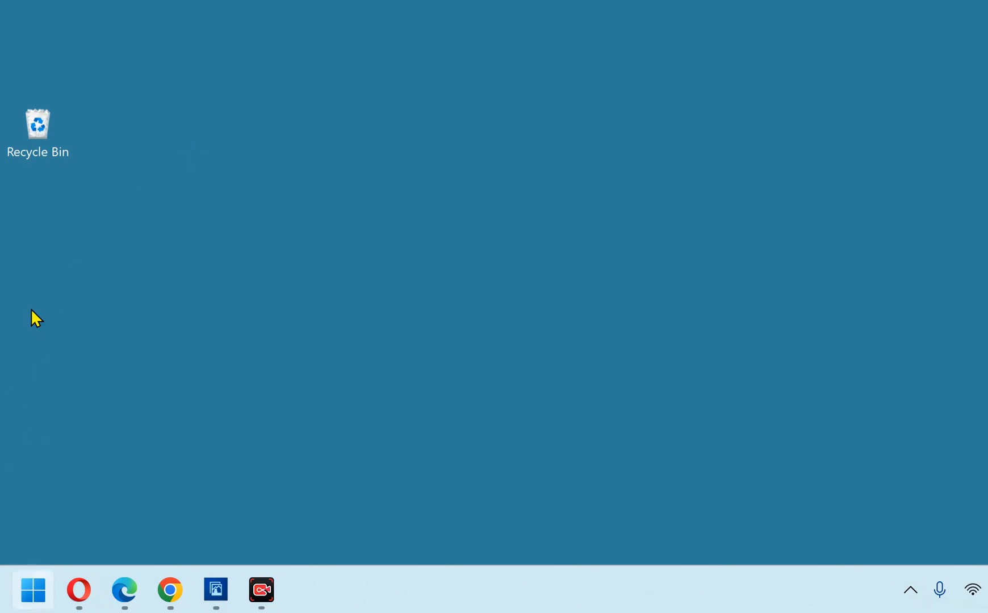
Show the desktop Recycle Bin's context menu of available actions
right_click(39, 128)
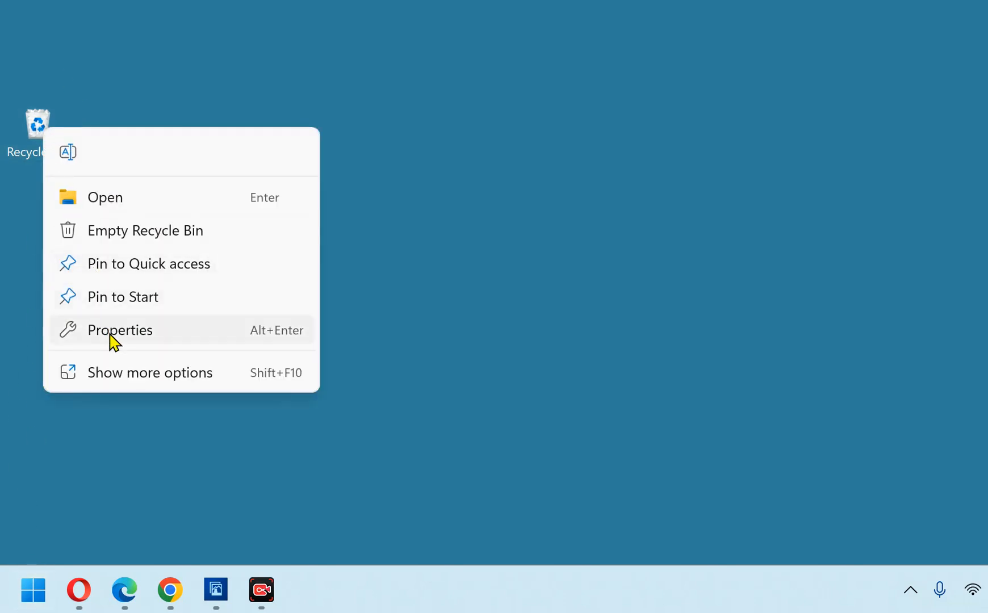
Show Recycle Bin Properties with Windows (C:) on Custom size, 26,422 MB maximum
left_click(111, 329)
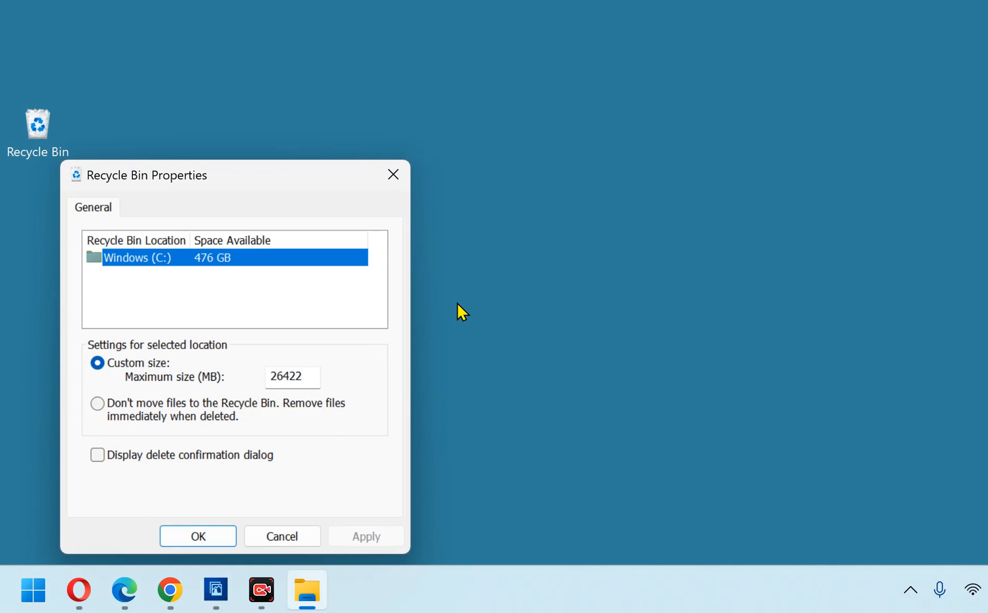